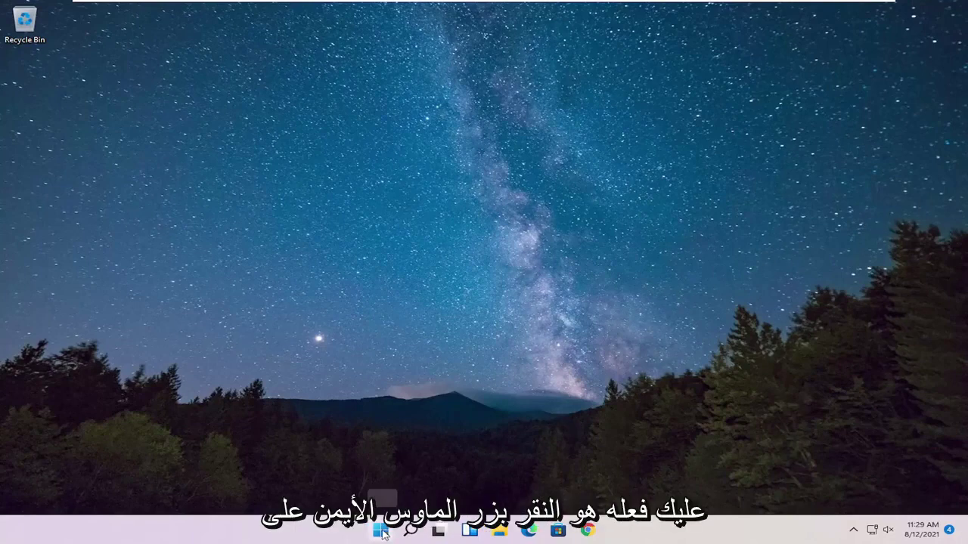
Step: From Task Manager's Run new task, launch cmd with administrative privileges
right_click(382, 533)
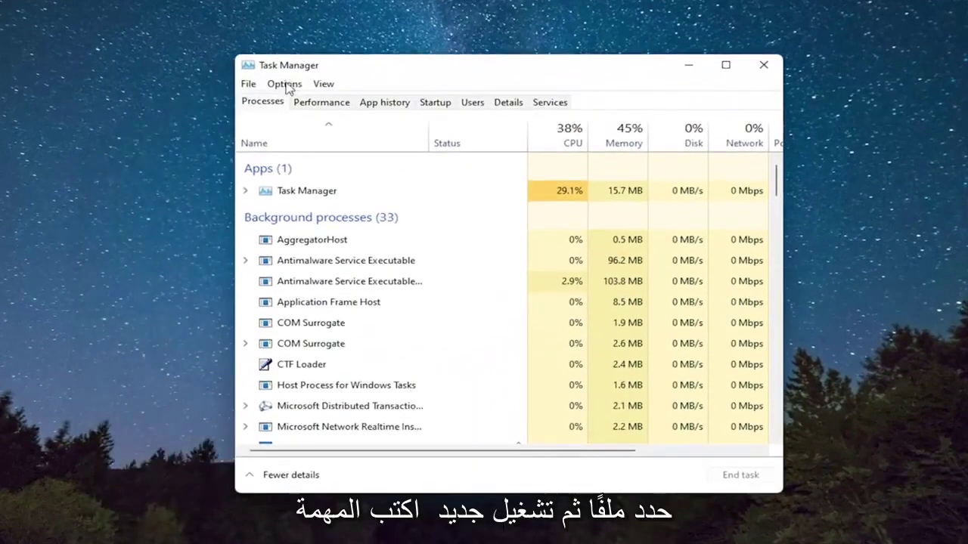
click(248, 83)
click(265, 100)
text(cmd)
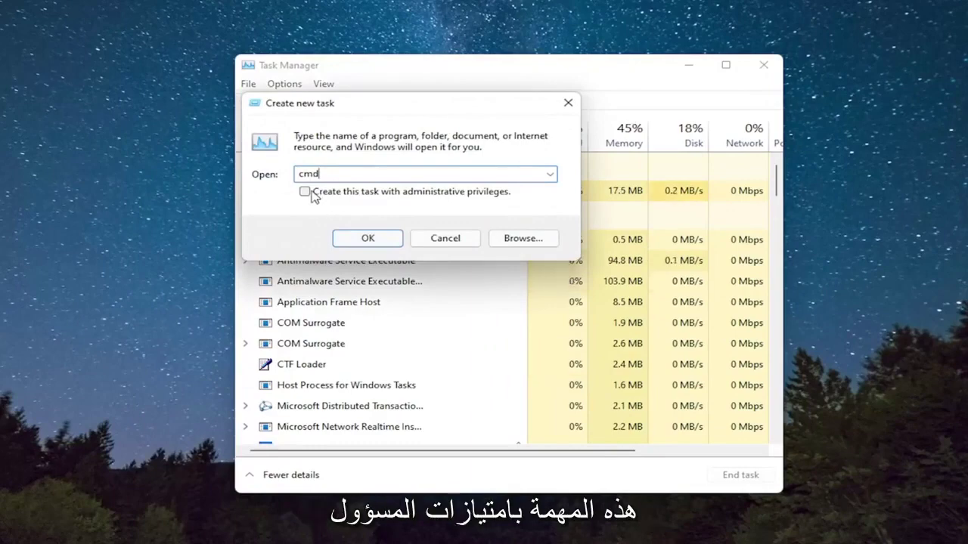
click(310, 192)
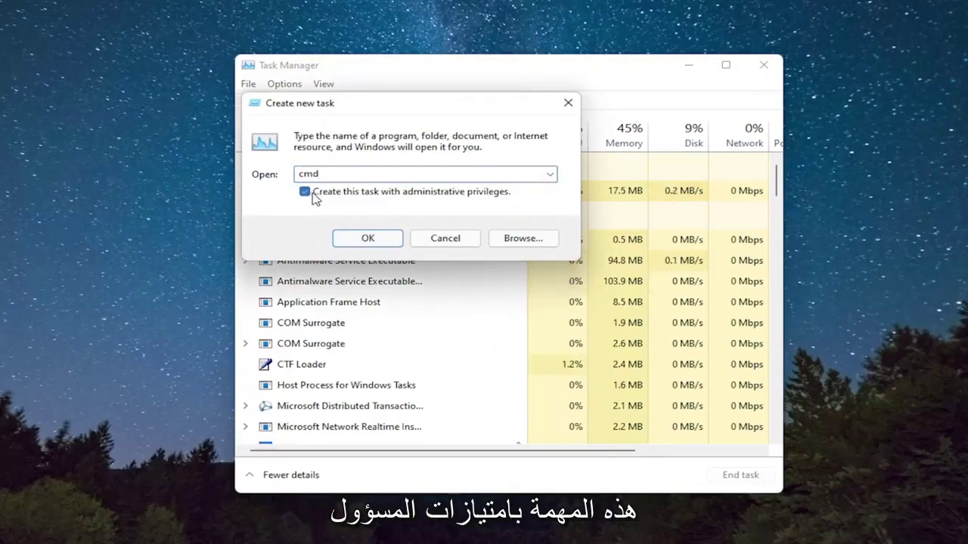
click(368, 239)
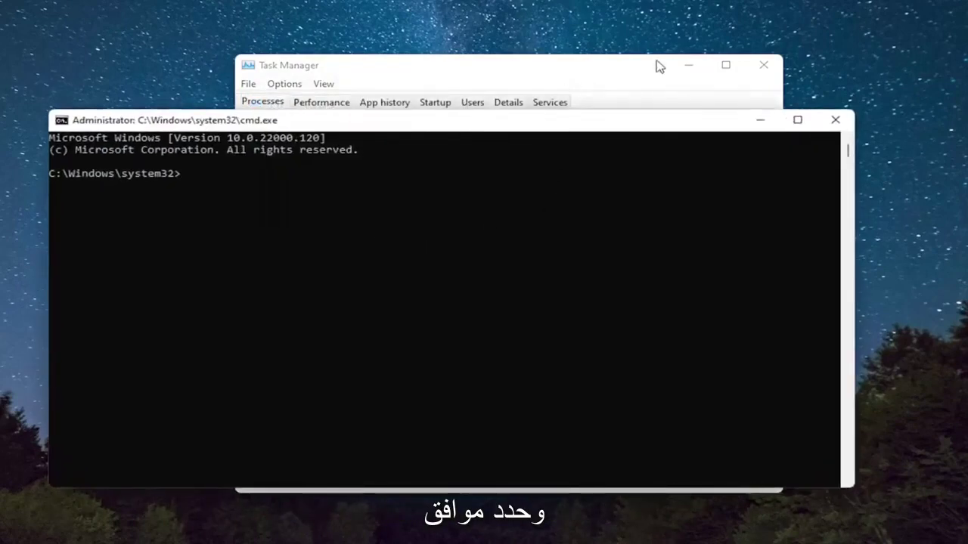
Step: Close Task Manager and run 'sfc /scannow' in the administrator Command Prompt
click(764, 65)
mouse_move(558, 122)
mouse_down()
mouse_move(610, 97)
mouse_move(597, 89)
mouse_up()
text(sfc )
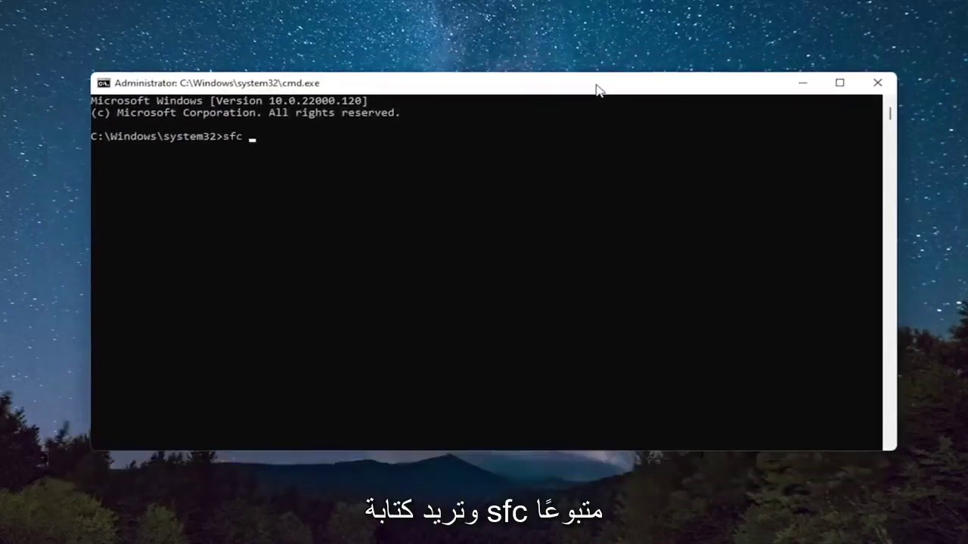
text(/scannow)
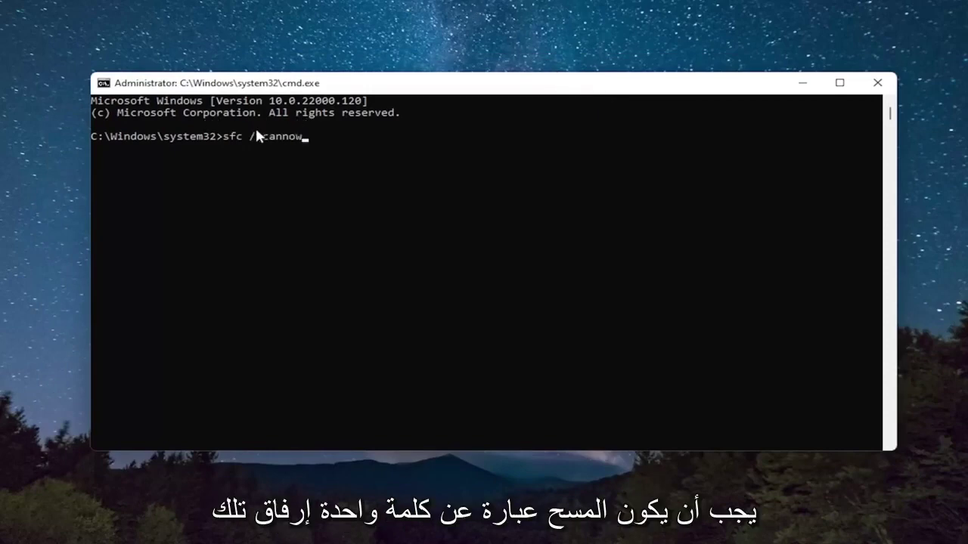
key(Return)
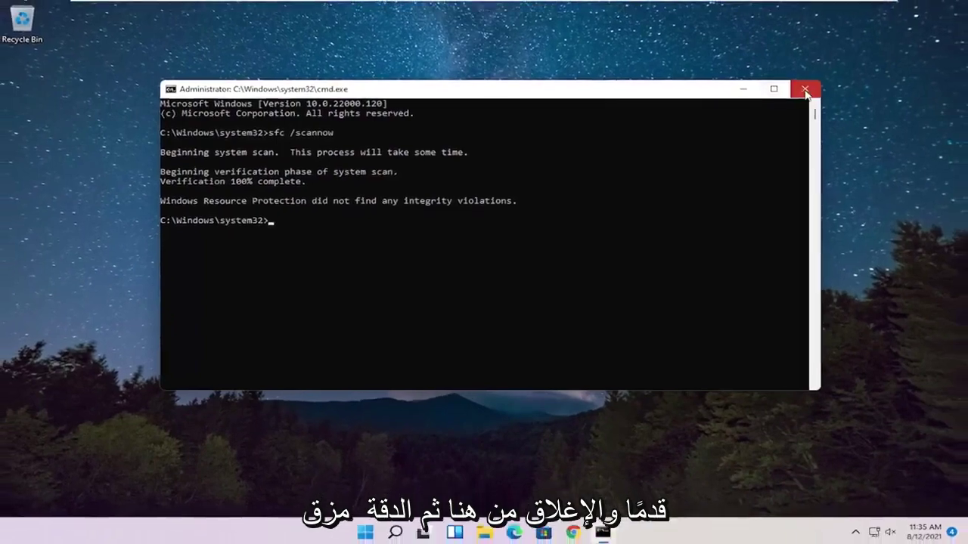
Step: Close Command Prompt, restart the PC from the Start menu, then open File Explorer
click(806, 89)
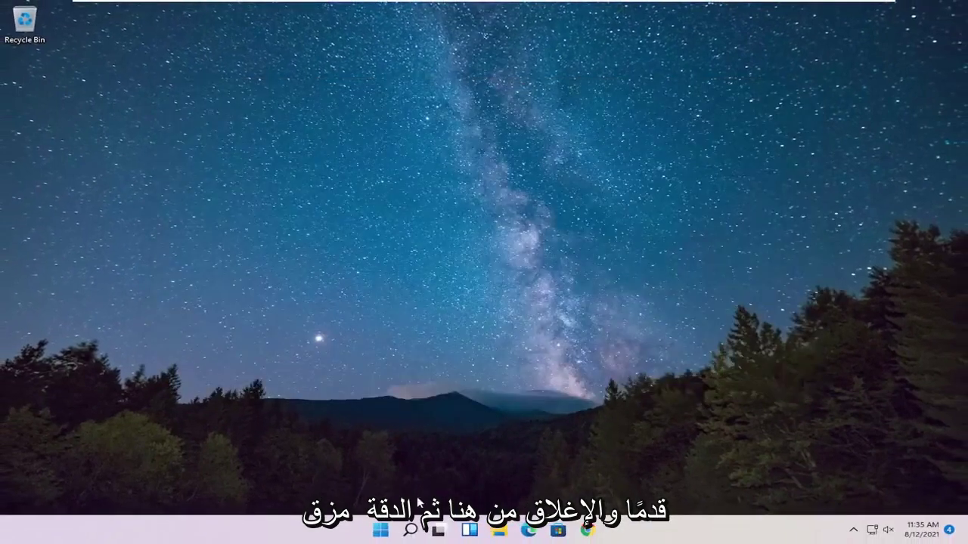
right_click(381, 534)
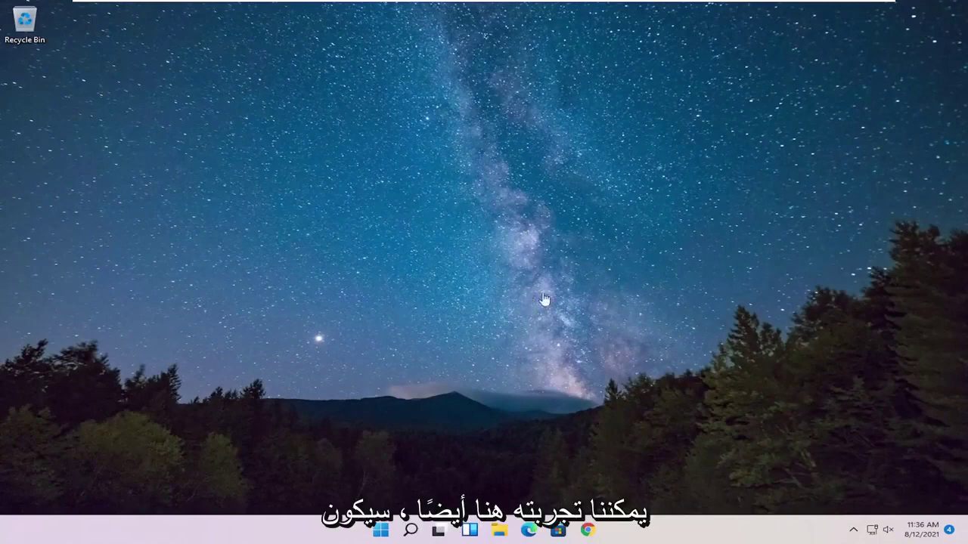
click(500, 532)
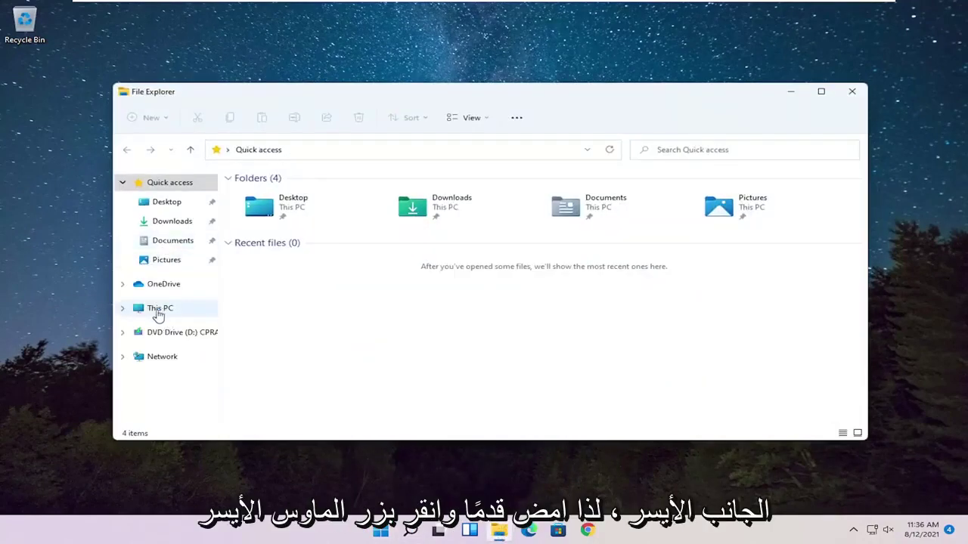
Step: Under This PC, open the Properties of Local Disk (C:)
click(157, 314)
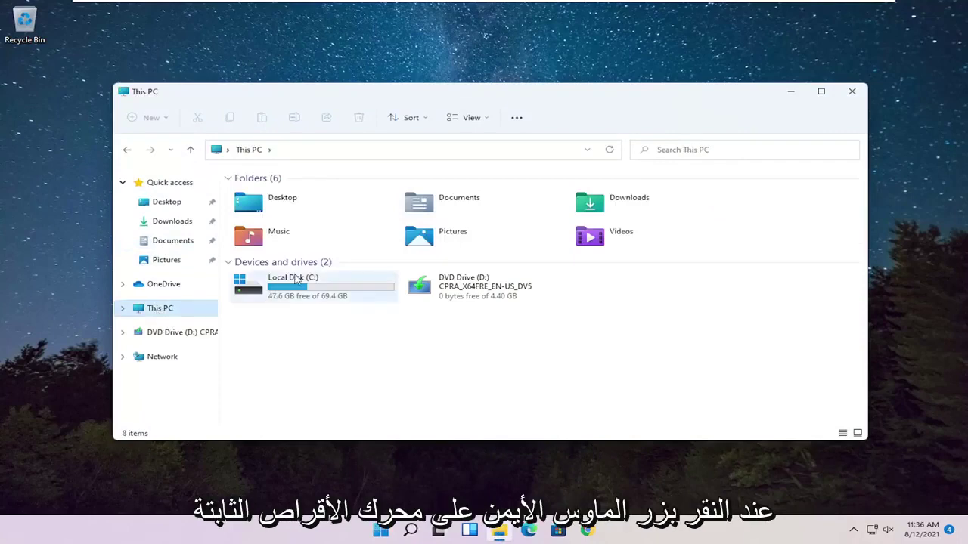
click(288, 296)
right_click(288, 296)
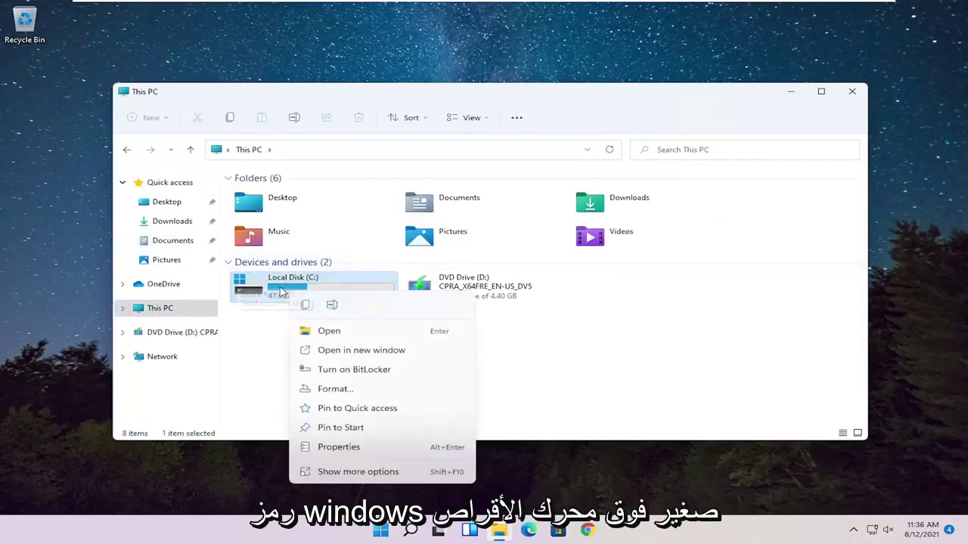
click(339, 448)
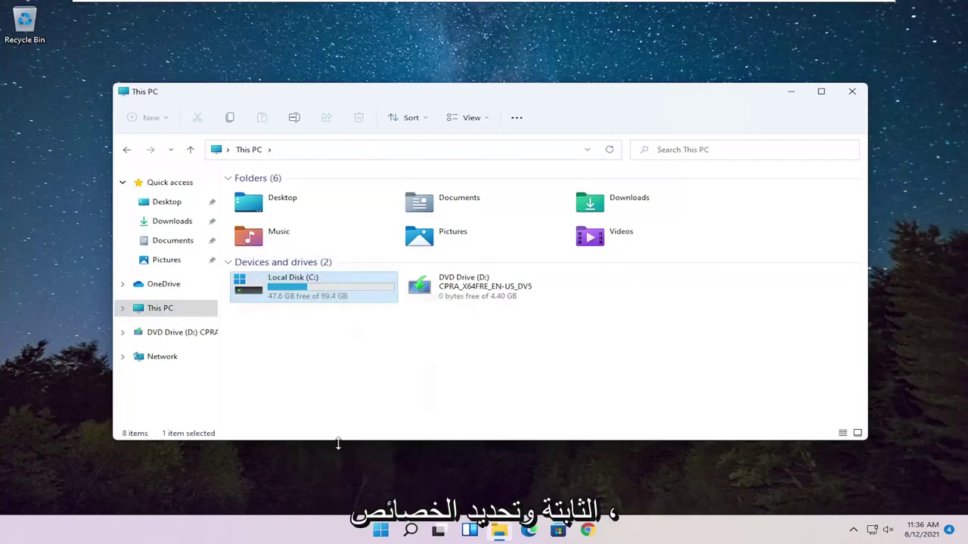
Step: On the C: drive's Tools tab, start Error checking with Check
drag(368, 185, 400, 128)
click(413, 155)
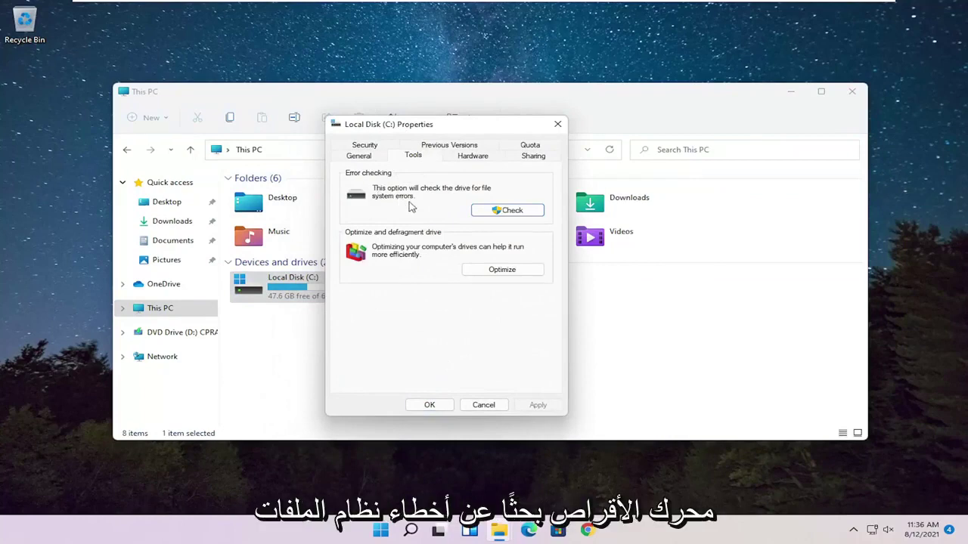
click(508, 212)
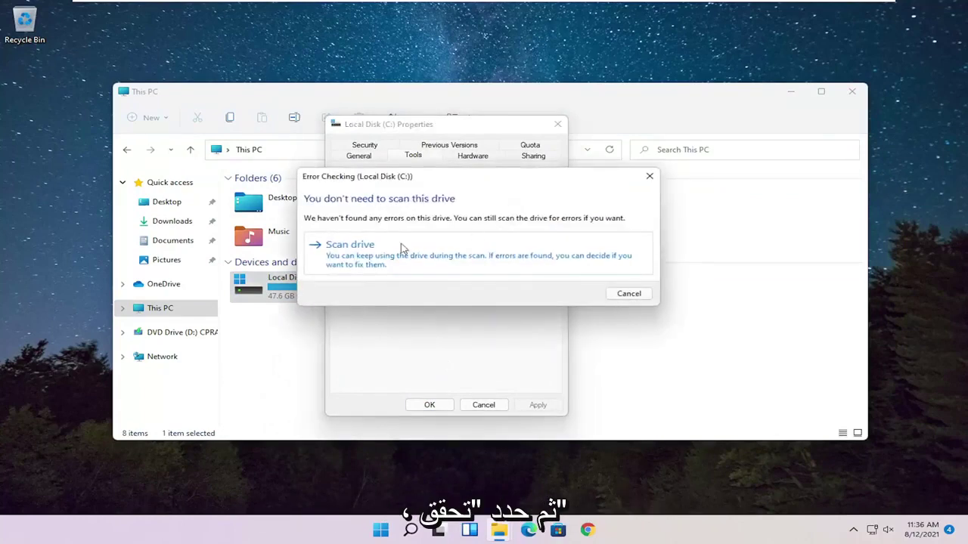
drag(387, 183, 374, 180)
Step: Choose Scan drive so the C: scan runs and completes with no errors found
click(349, 256)
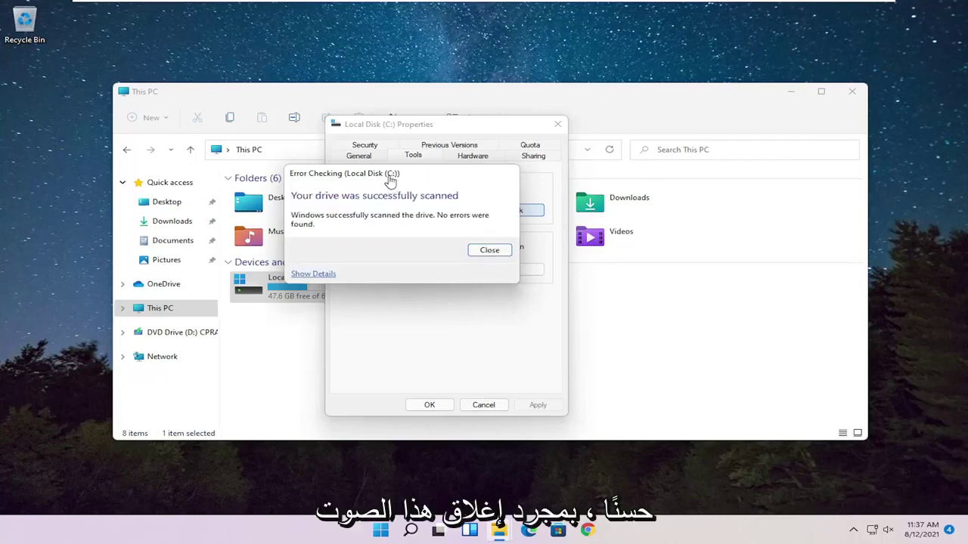
Step: Dismiss the scan result, close C: Properties and File Explorer, and open then close Search
click(485, 252)
click(558, 124)
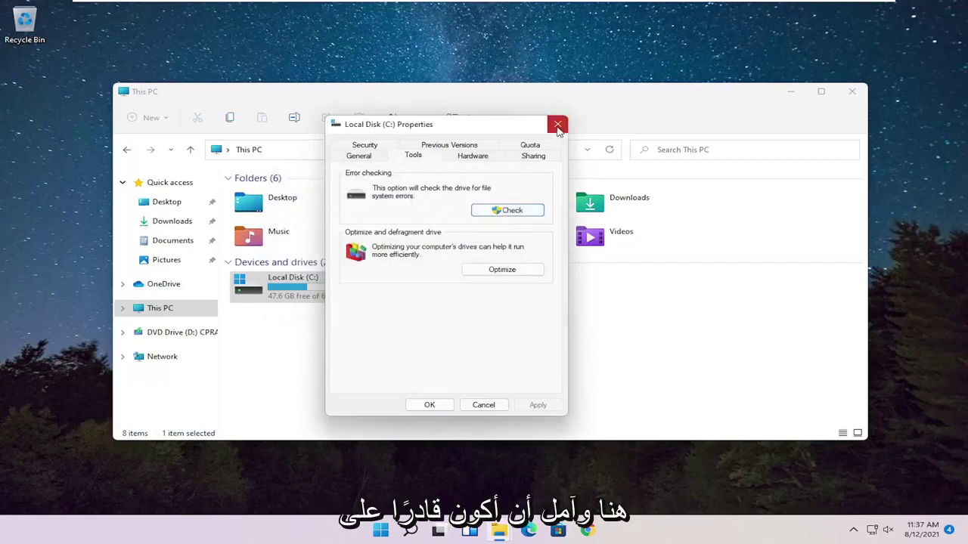
click(854, 91)
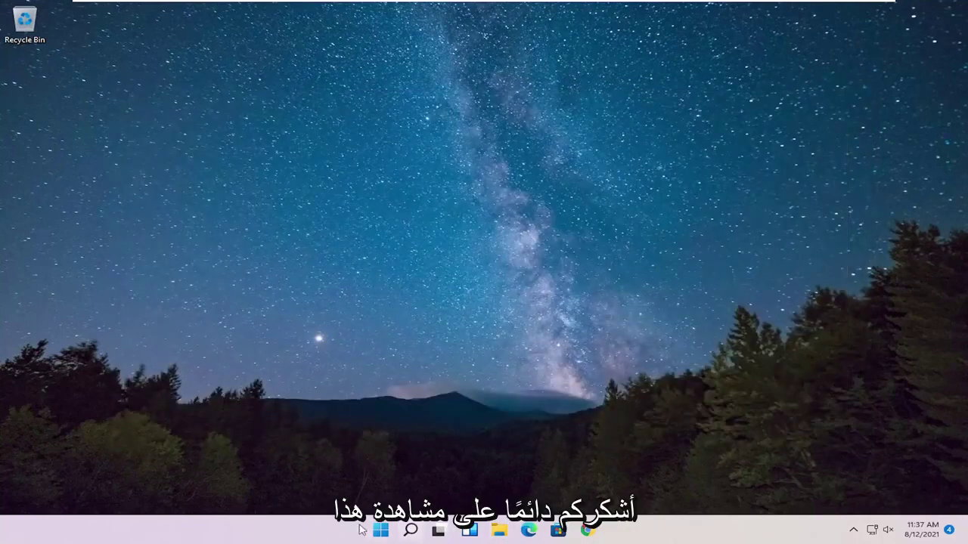
click(410, 529)
click(838, 188)
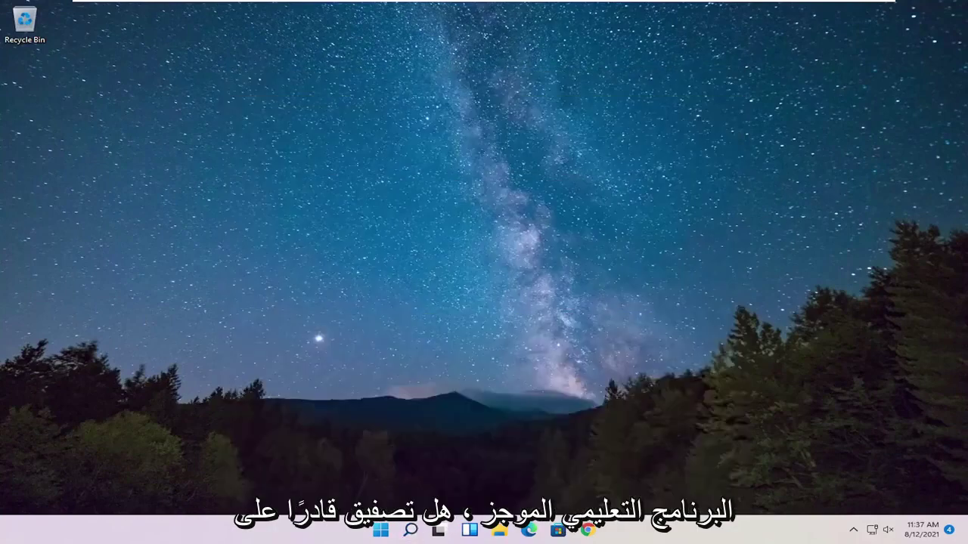